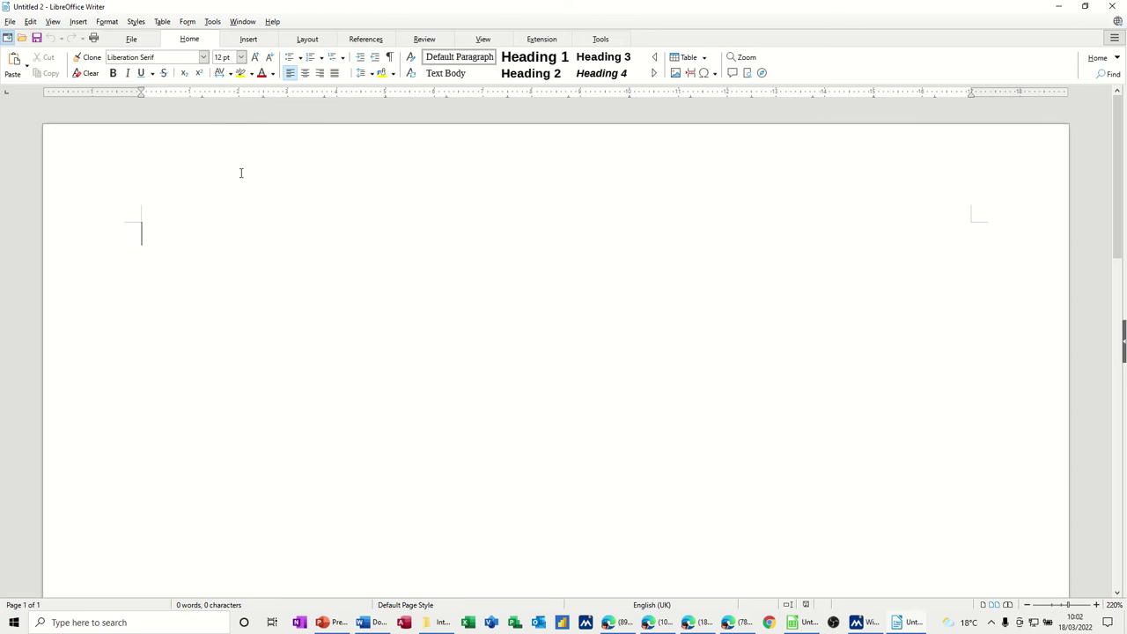
Step: Insert tab characters on the blank first line, stepping across the tab stops
key("Tab")
key("Tab")
key("Tab")
key("Tab")
left_click(163, 235)
key("Right")
key("Right")
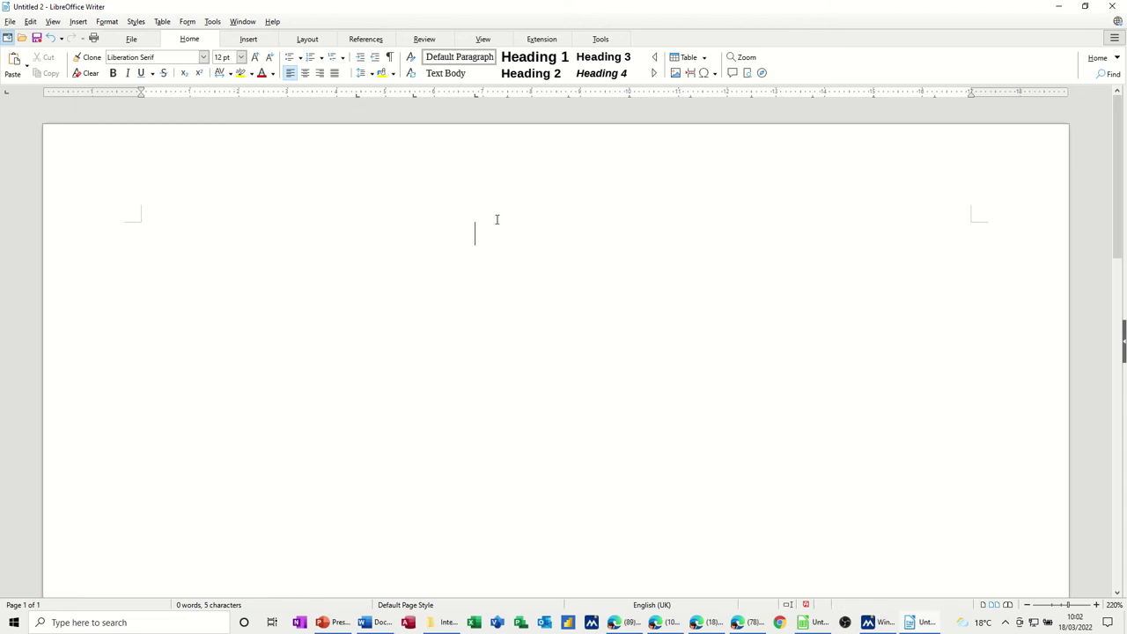
Step: Remove the three custom tab markers from the ruler and delete the extra tabs from the line
key("Tab")
key("Tab")
left_click_drag(604, 99, 597, 170)
left_click_drag(476, 100, 395, 161)
left_click_drag(358, 101, 373, 209)
key("BackSpace")
key("BackSpace")
key("BackSpace")
Step: Type 'hjghjghjghj', then add a tab-aligned second line 'hghghghggfhgh' after removing an unwanted tab stop
type("hjghjghjghj")
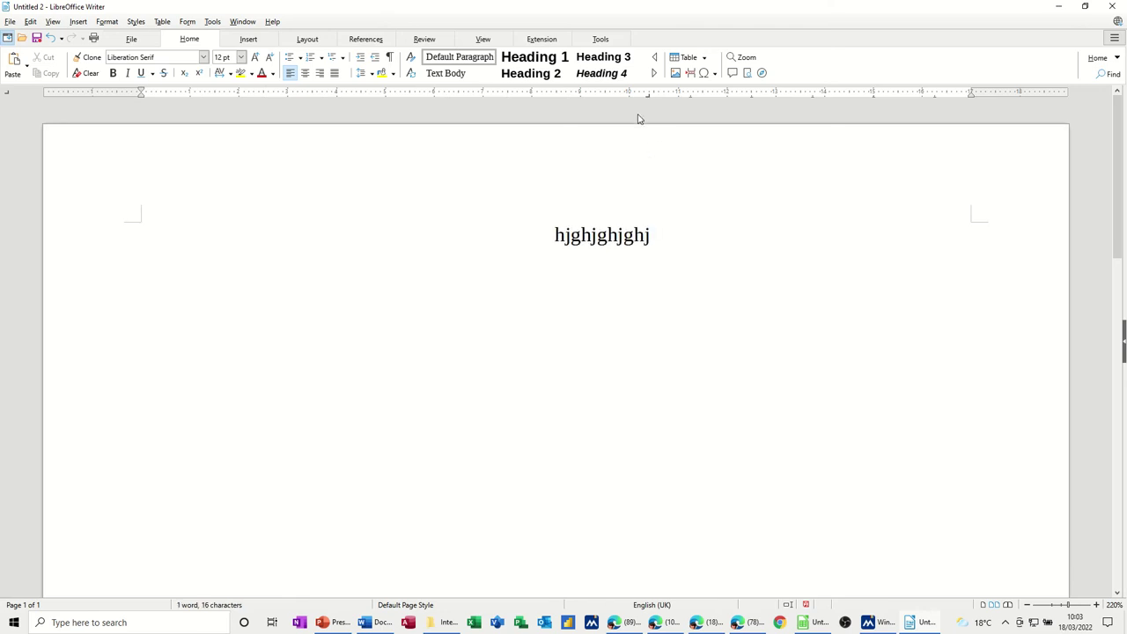
key("Return")
mouse_move(648, 94)
left_mouse_down()
mouse_move(657, 121)
mouse_move(641, 138)
left_mouse_up()
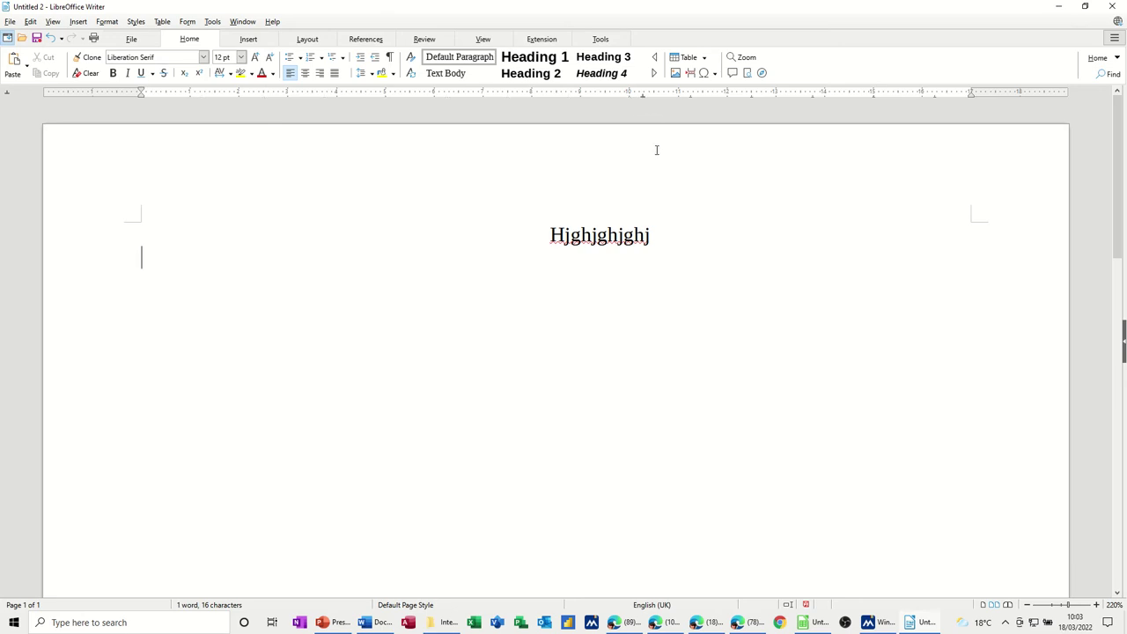
key("Tab")
type("hghghgh")
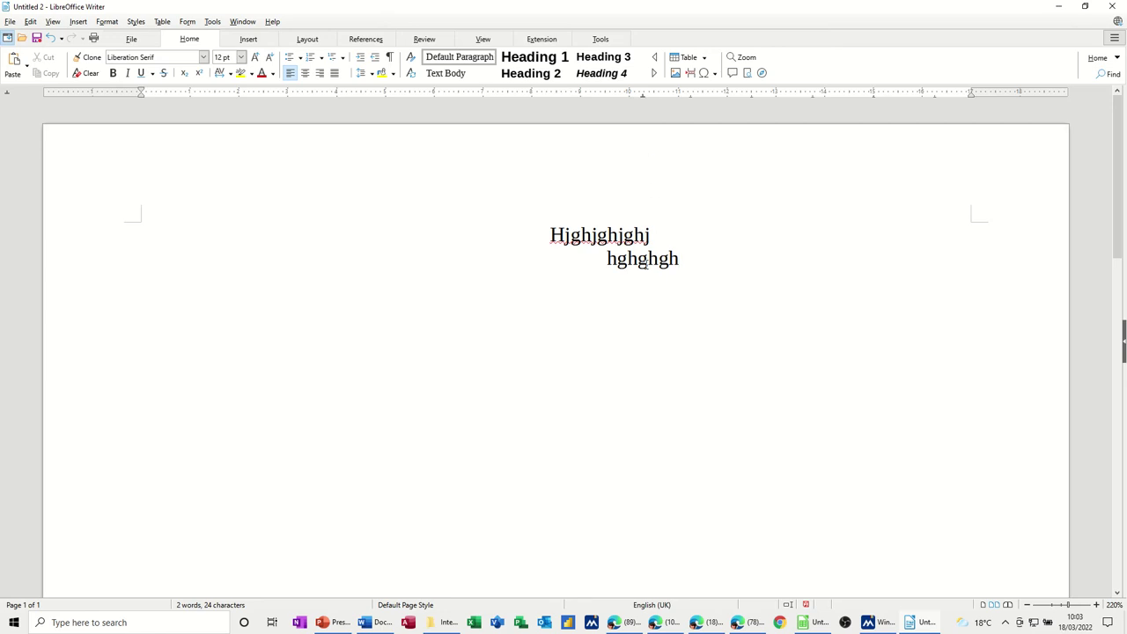
type("ggfhgh")
key("Return")
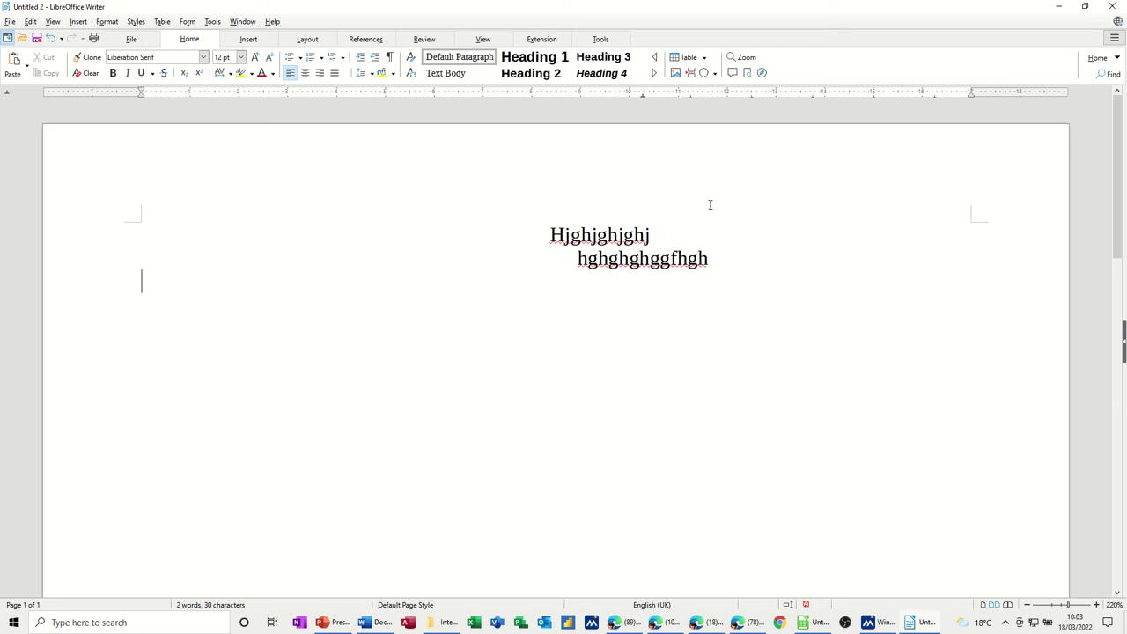
Step: Type the tab-aligned numbers 21.34 and 1.23 on separate lines
left_click_drag(643, 96, 653, 176)
type("21.34")
key("Return")
type("1.23")
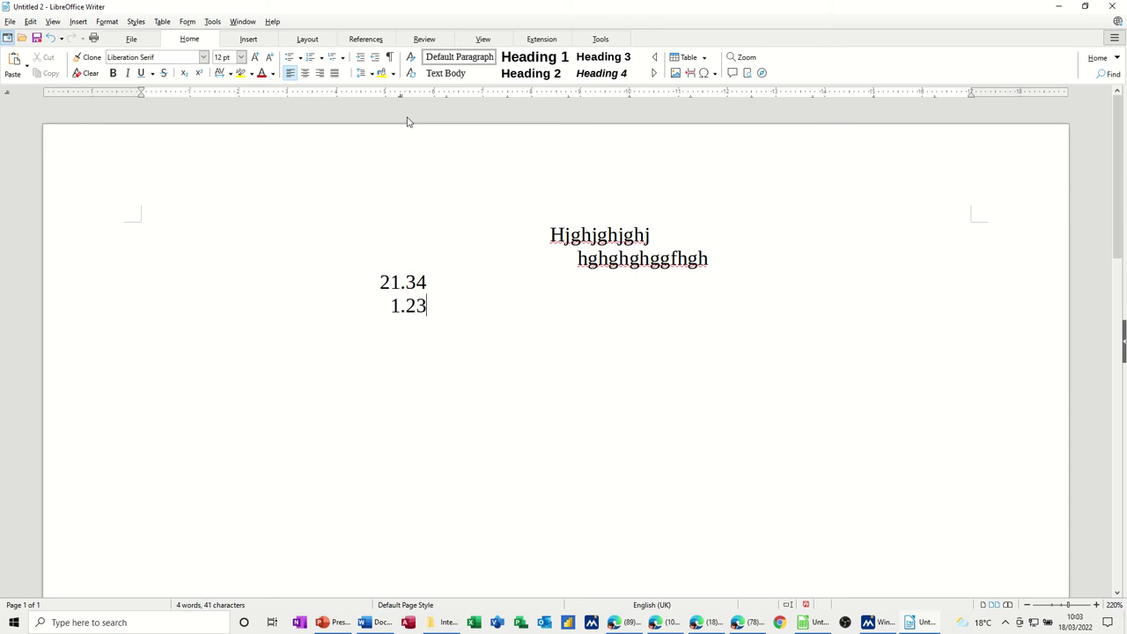
key("Return")
Step: Add the line 'fgfgfghgh', then select and delete all the practice text
type("fgfgfghgh")
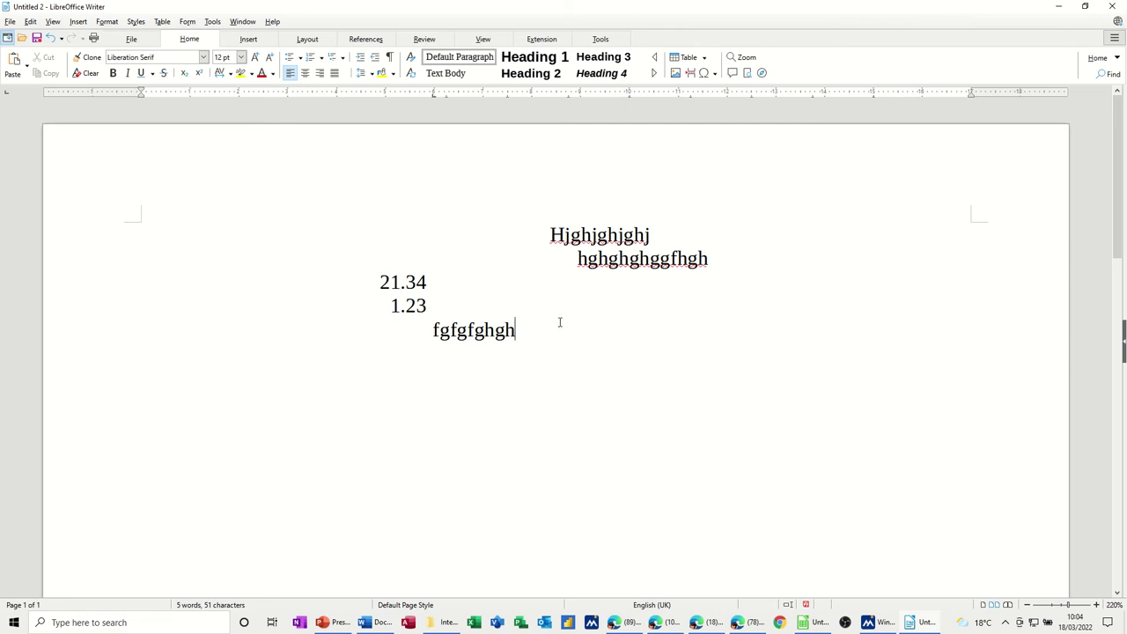
key("Return")
left_click_drag(164, 212, 214, 377)
key("Delete")
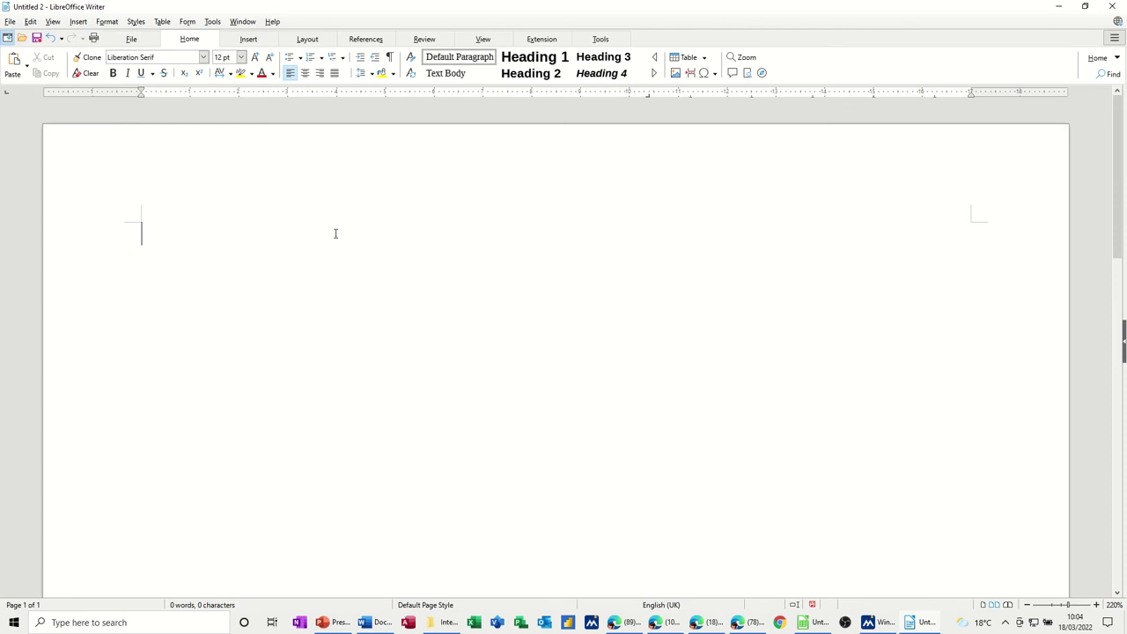
Step: Delete all paragraph tab stops and add left tab stops at 5 cm and 9 cm
left_click(110, 23)
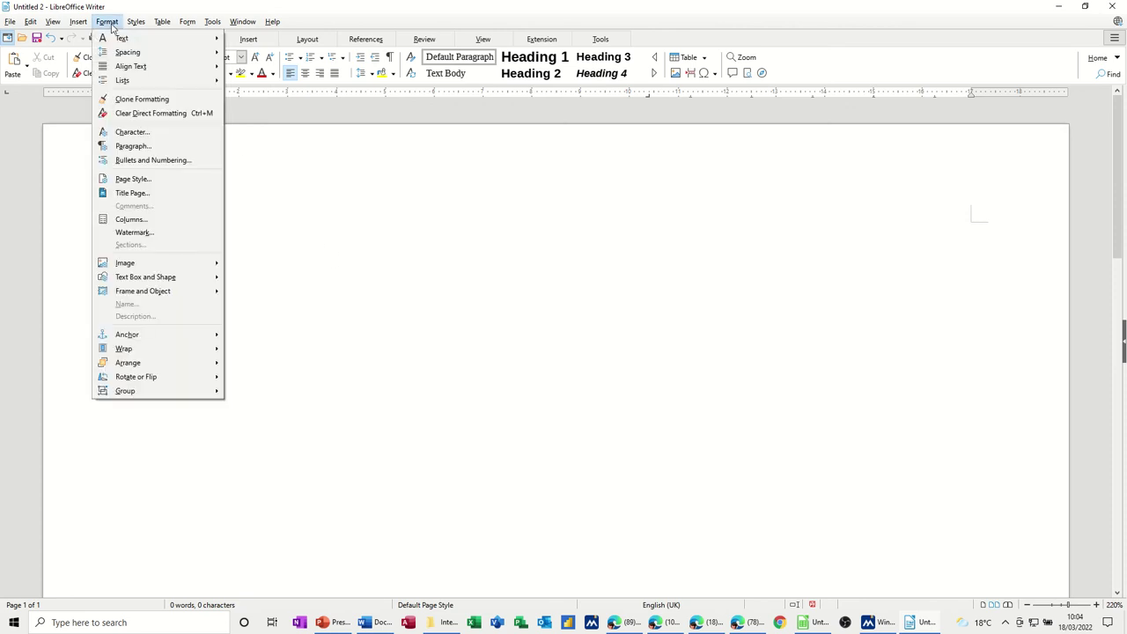
left_click(148, 147)
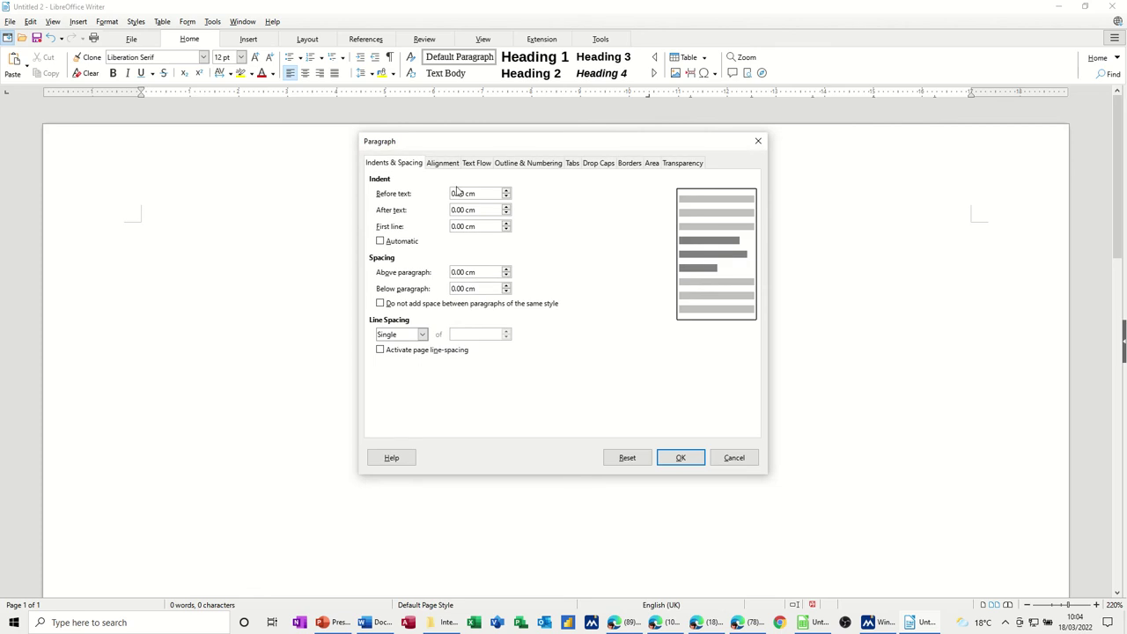
left_click(572, 164)
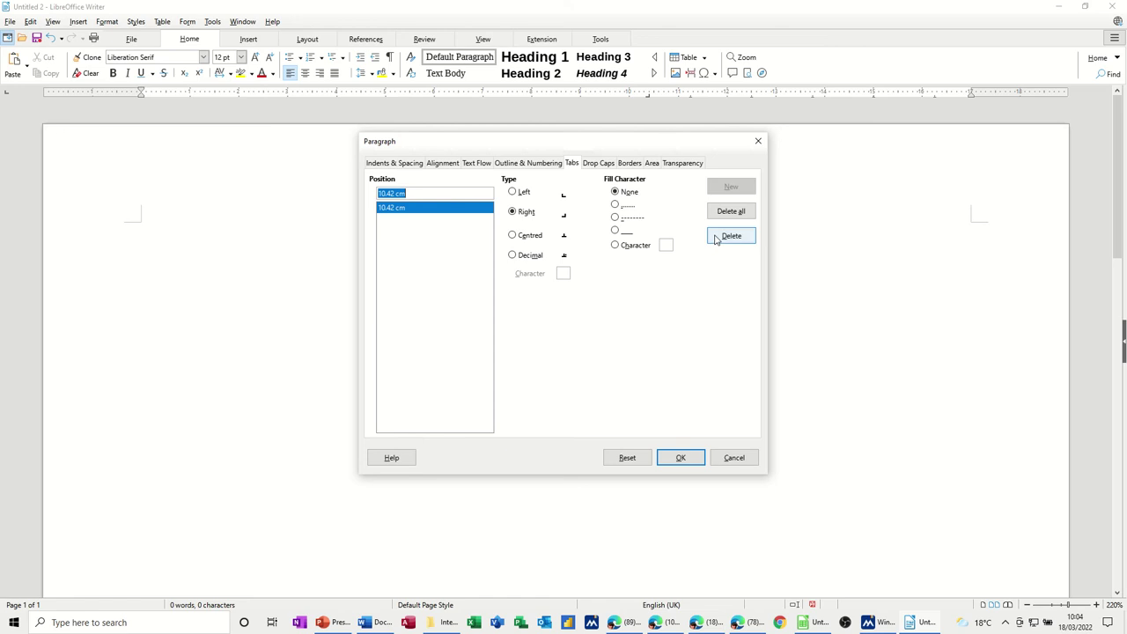
left_click(730, 211)
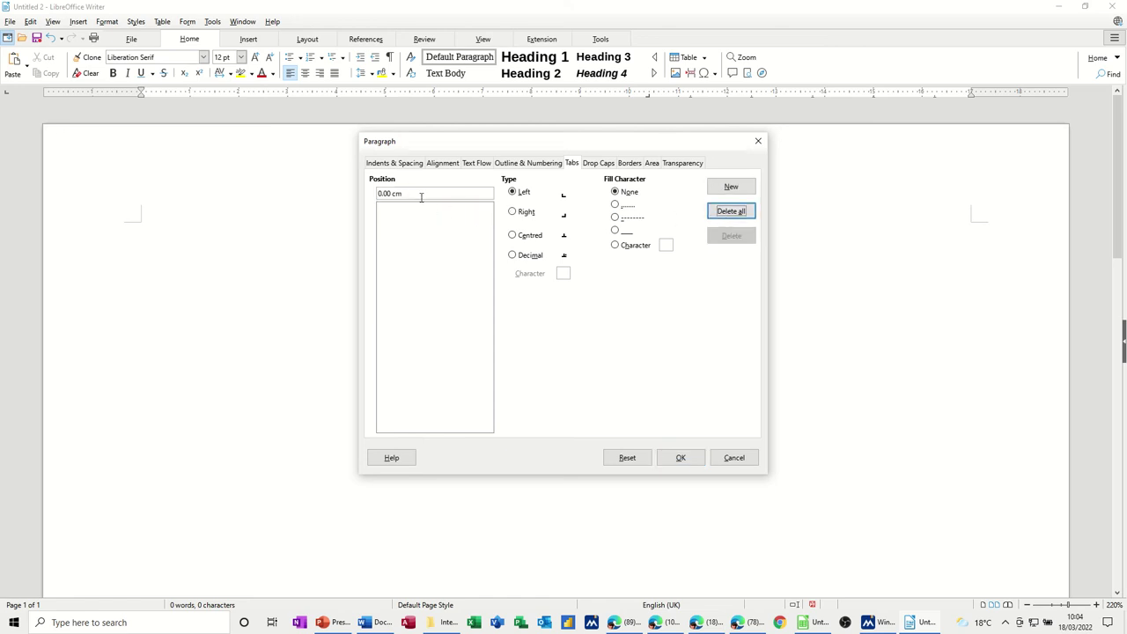
left_click_drag(441, 146, 495, 217)
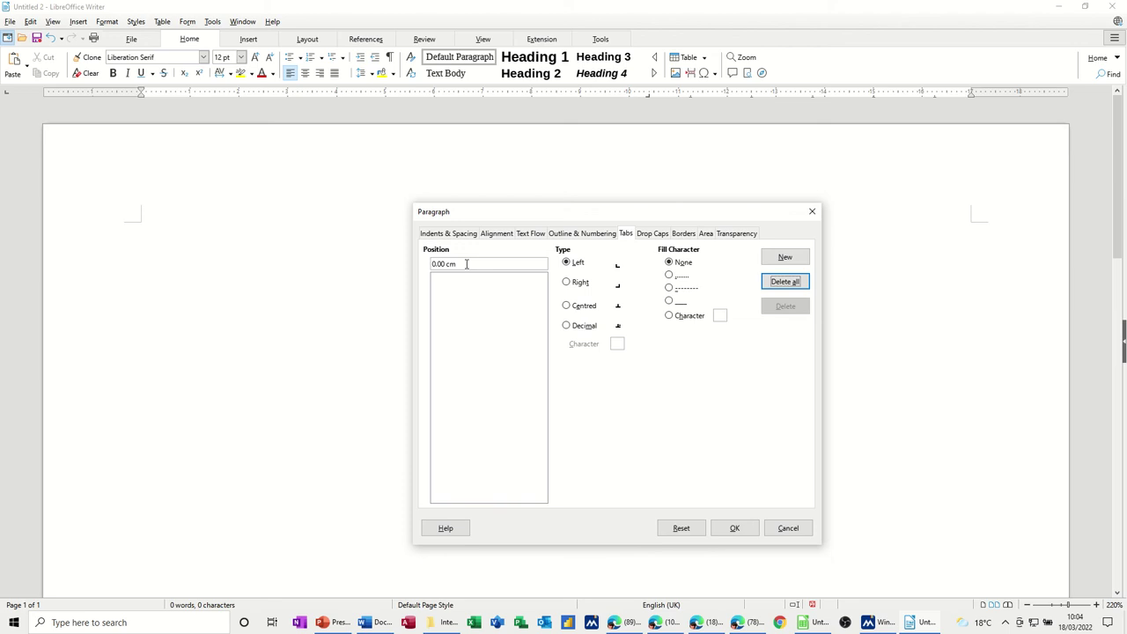
left_click_drag(467, 264, 426, 266)
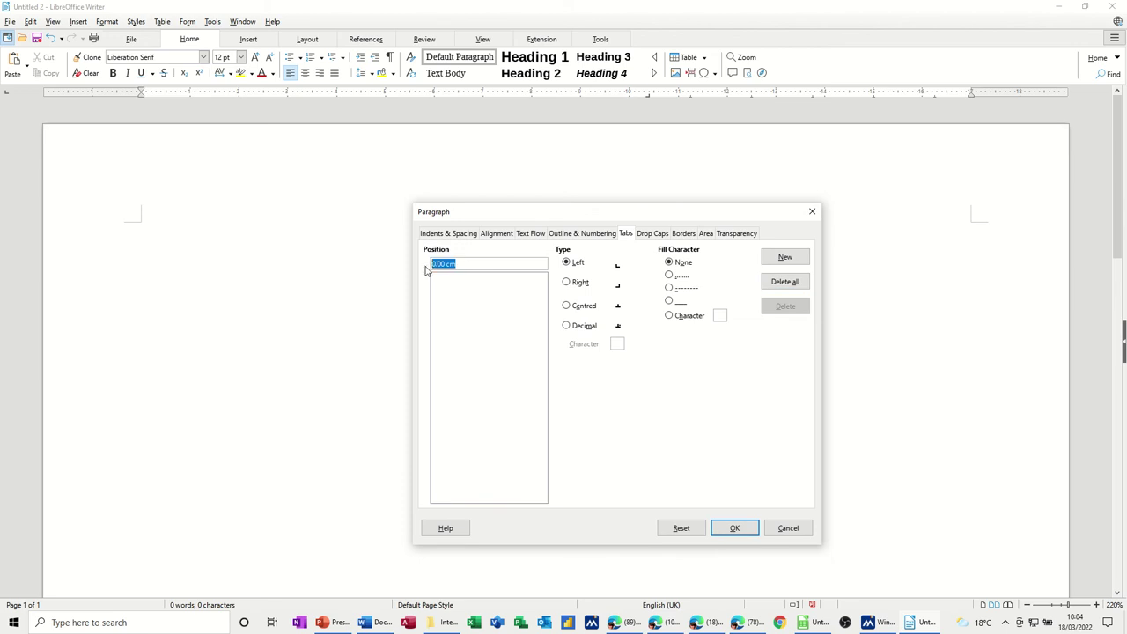
type("5")
left_click(773, 263)
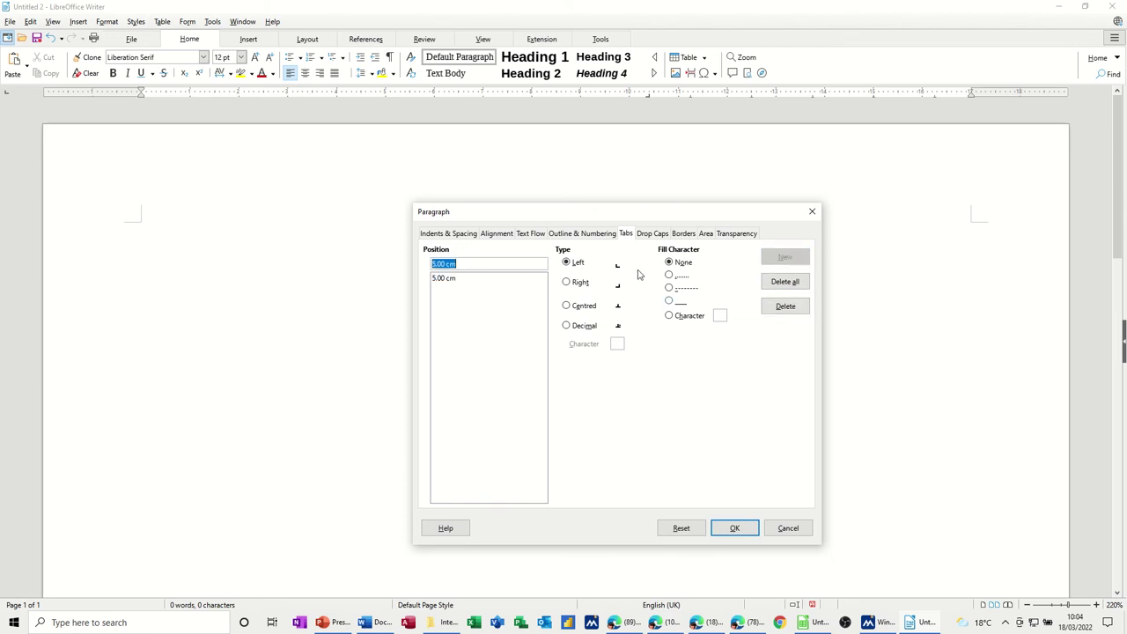
type("9")
left_click(766, 265)
left_click(734, 530)
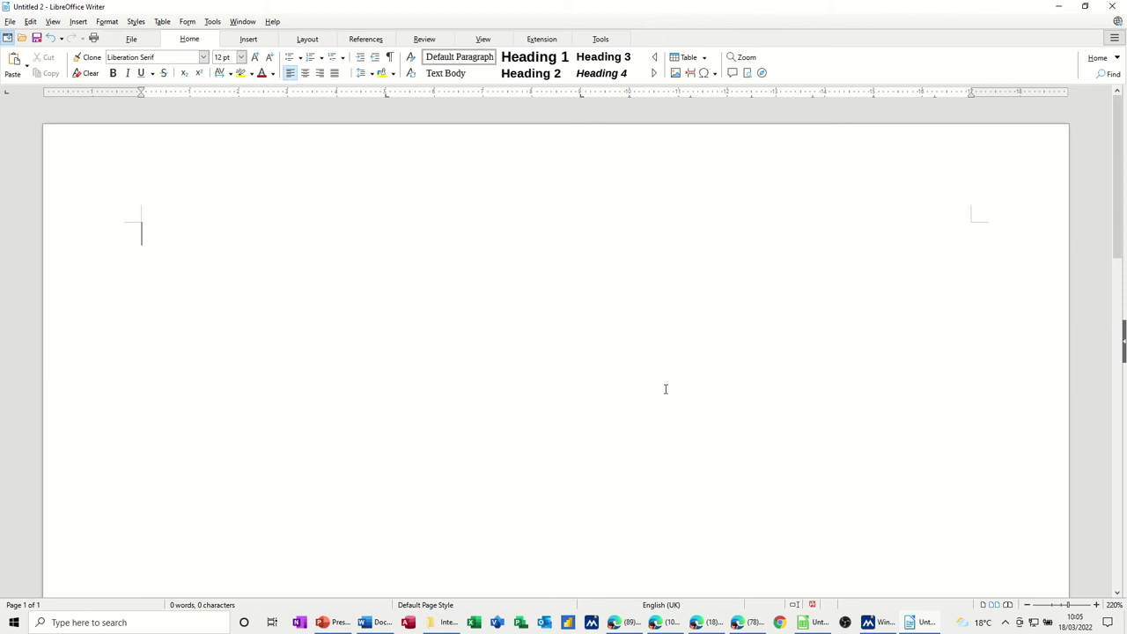
Step: Type the headings Name, Ext and Dept separated by tabs, followed by a blank line
type("Name")
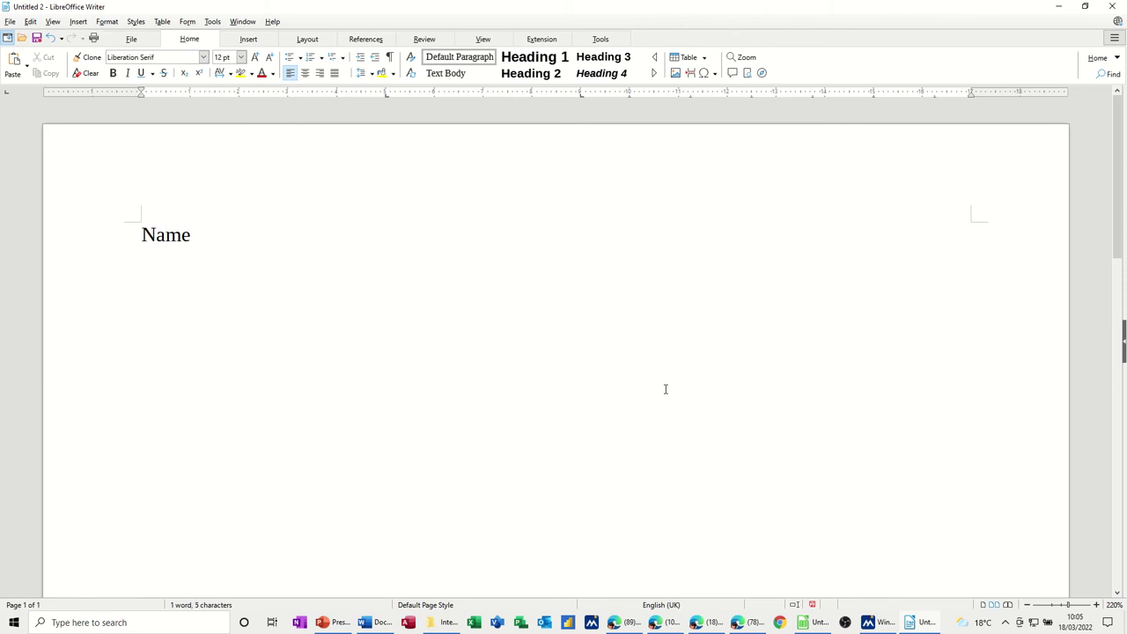
key("Tab")
type("Ext")
key("Tab")
type("Dept")
key("Return")
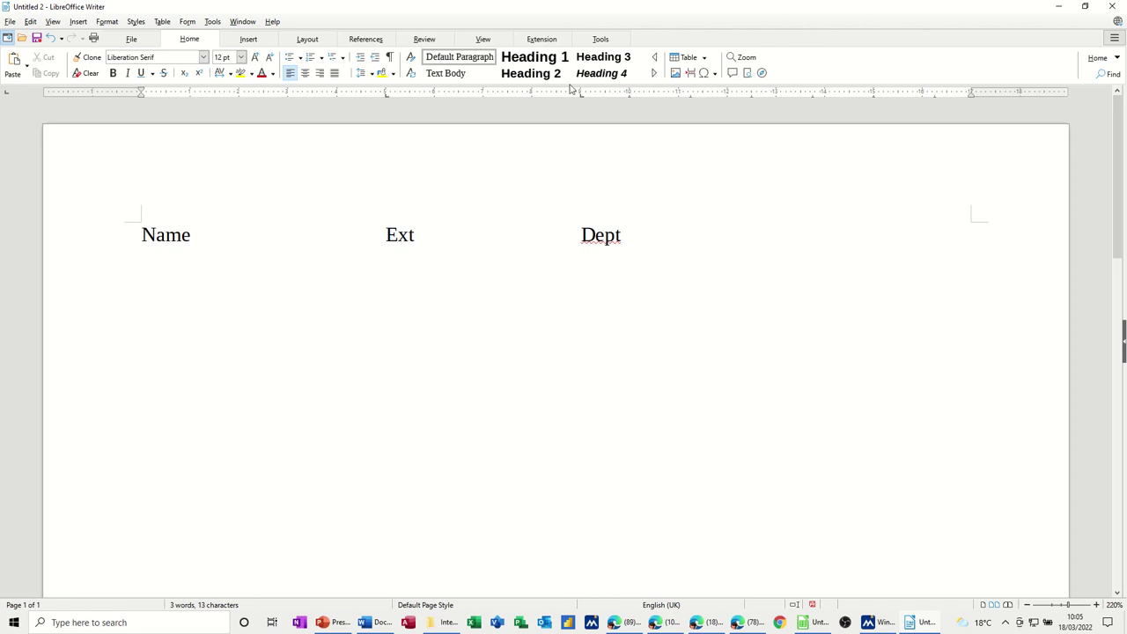
key("Return")
Step: Set a dotted fill character for the 5.00 cm and 9.00 cm tab stops in Paragraph Tabs
left_click(109, 23)
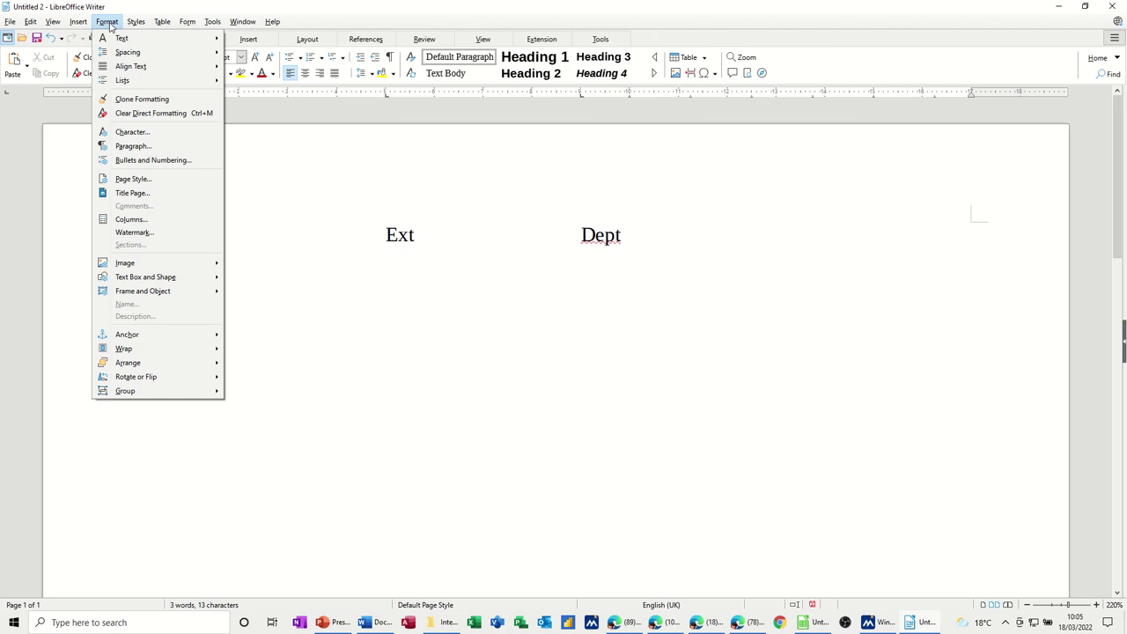
left_click(144, 146)
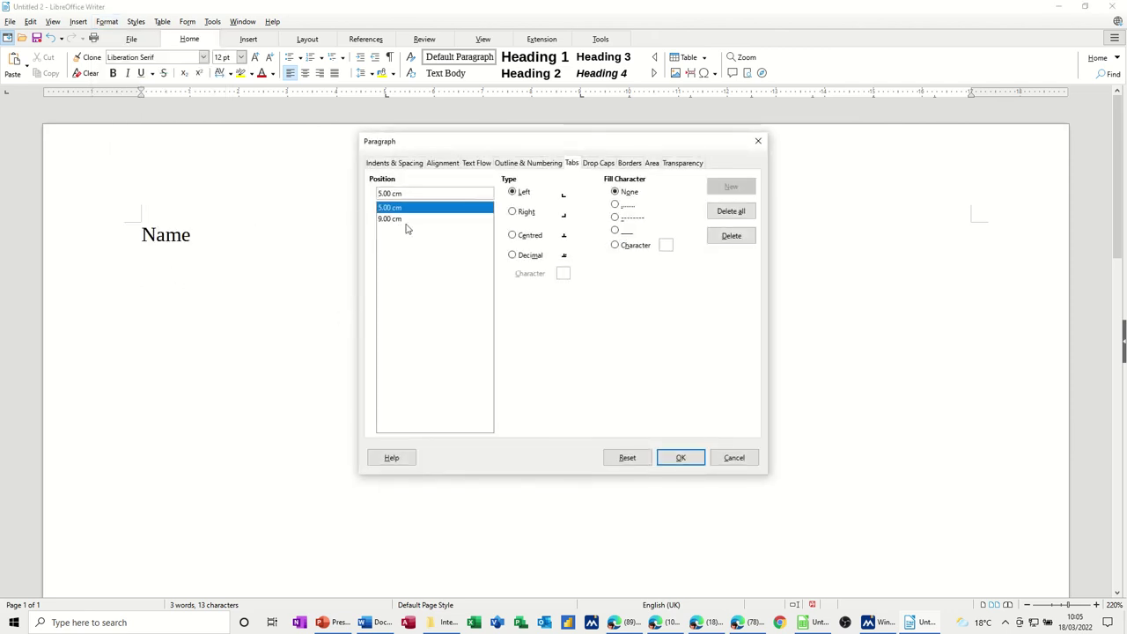
left_click(614, 206)
left_click(401, 220)
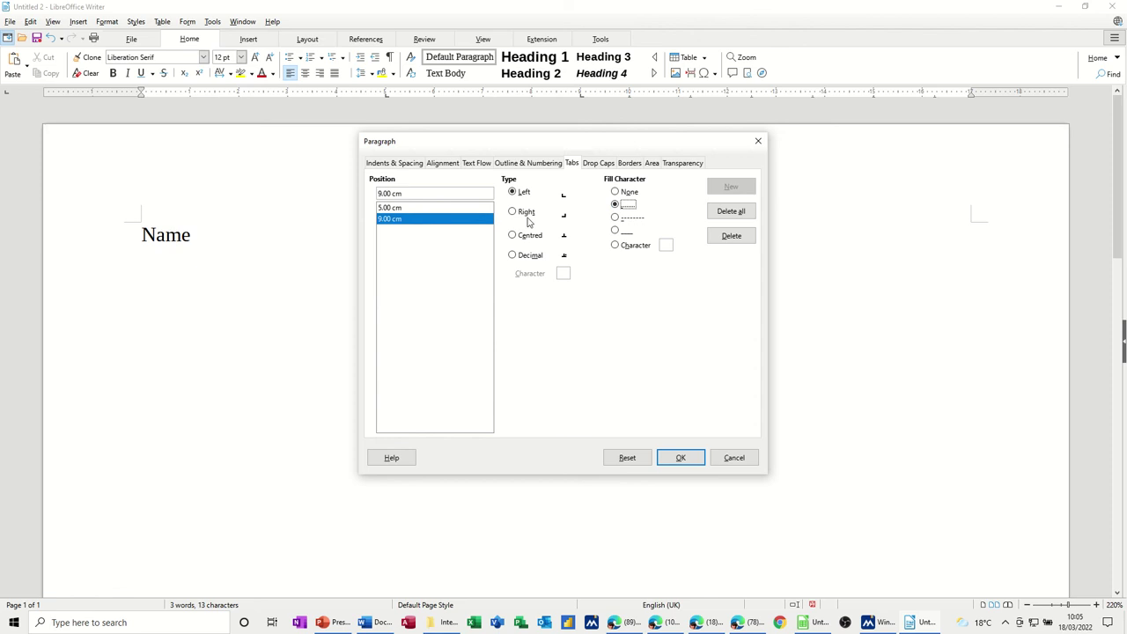
left_click(400, 207)
left_click(399, 220)
left_click(400, 209)
left_click(400, 220)
left_click(401, 207)
left_click(400, 219)
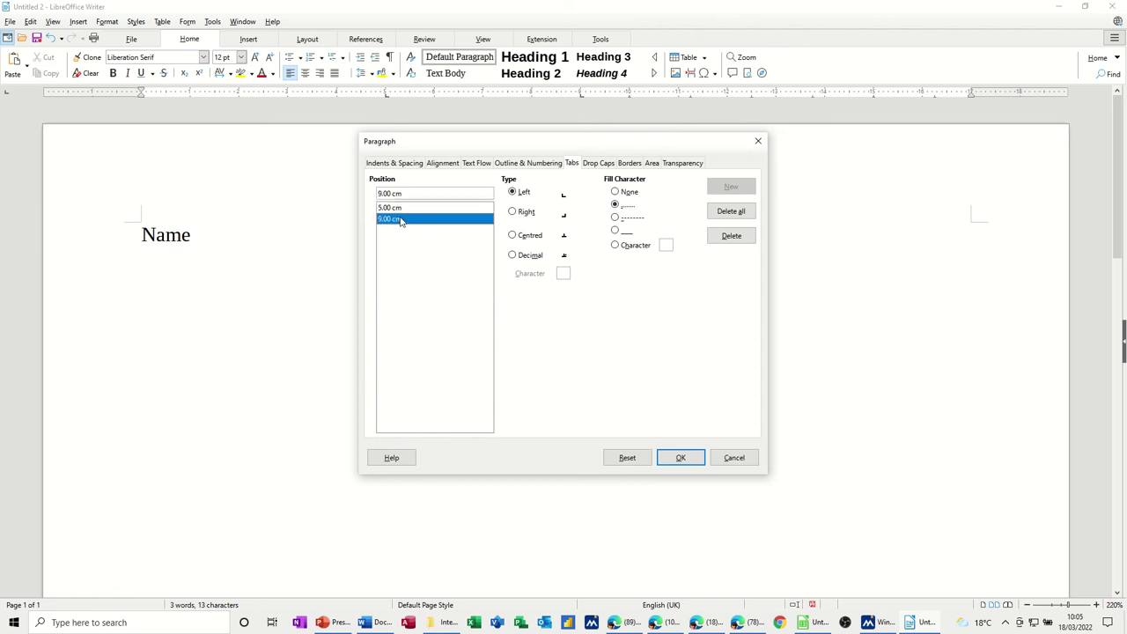
left_click(673, 456)
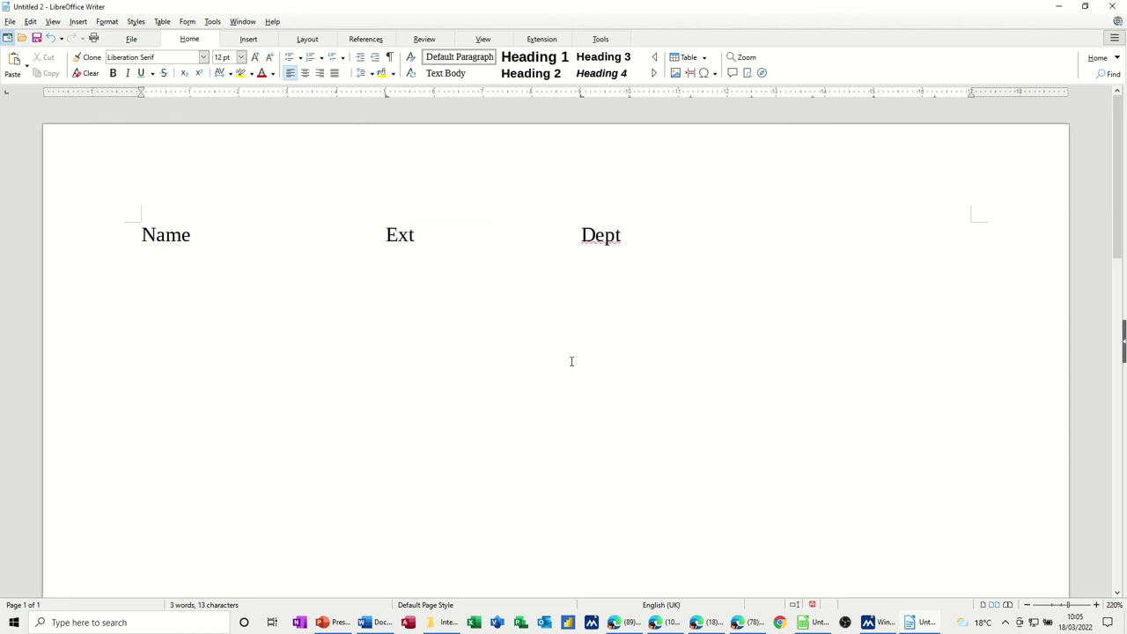
Step: Add the row Steve, 1, Sales with tabs between the columns
type("Steve")
key("Tab")
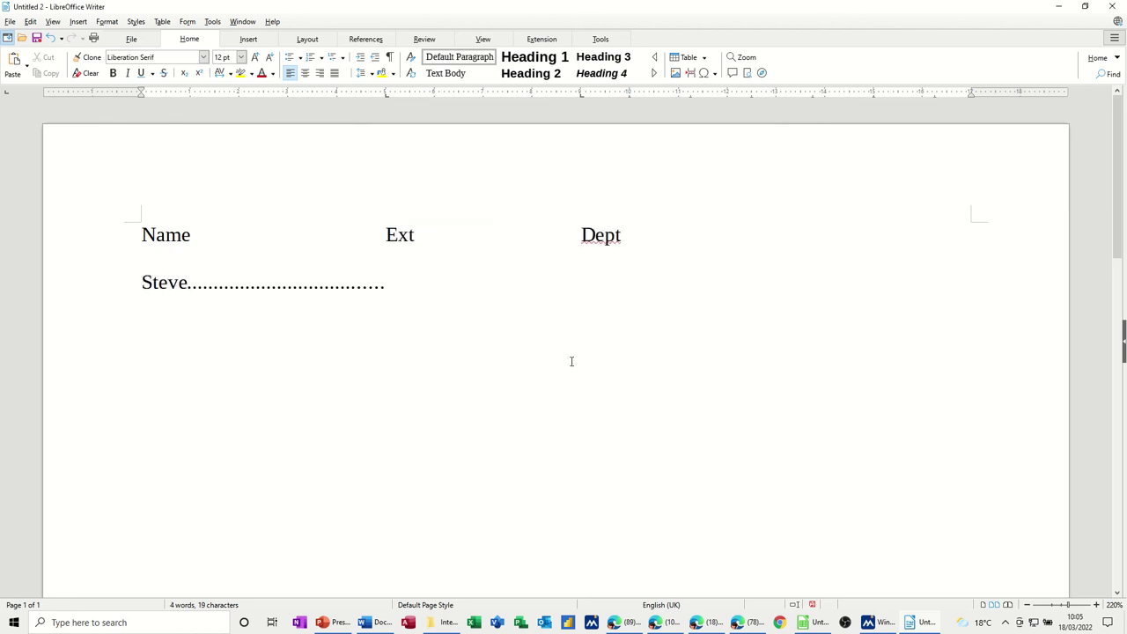
type("1")
key("Tab")
type("Sales")
key("Return")
Step: Add the row Dave, 2, Retail, correcting the typo 'Retails'
type("Dave")
key("Tab")
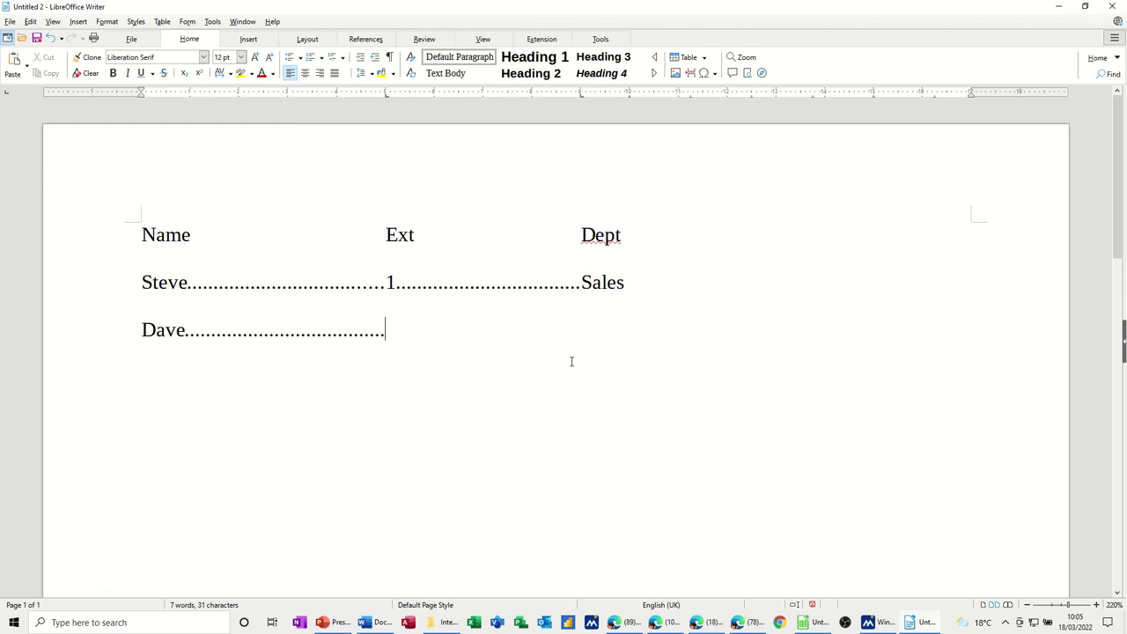
type("2")
key("Tab")
type("Retails")
key("BackSpace")
Step: Delete all tab stops from the empty line below Dave's row via Format > Paragraph
left_click(106, 21)
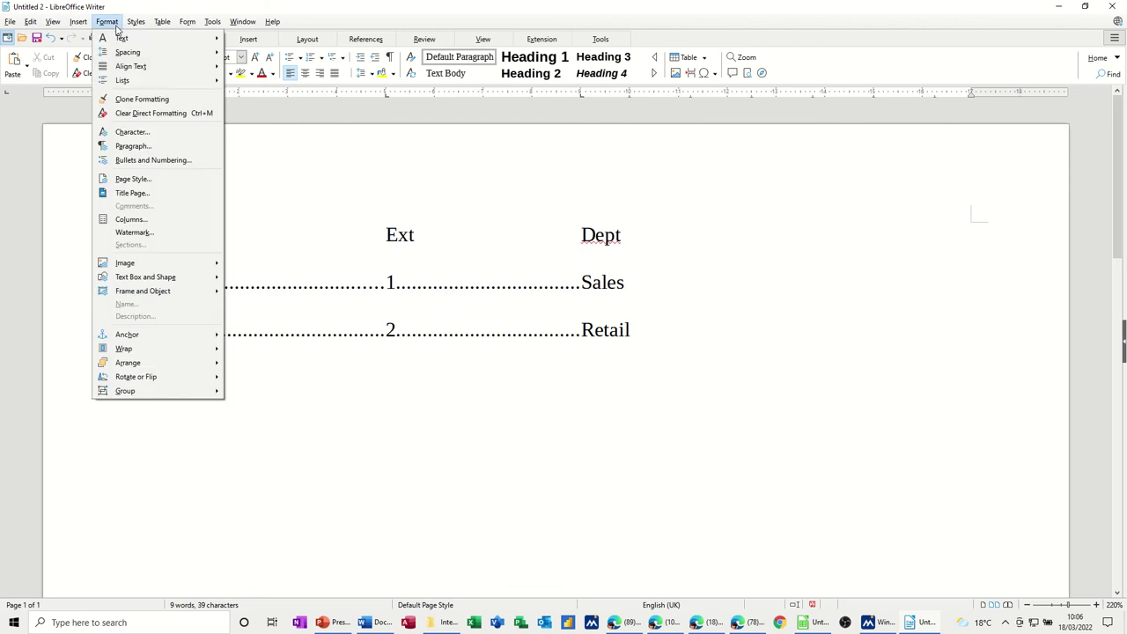
left_click(131, 147)
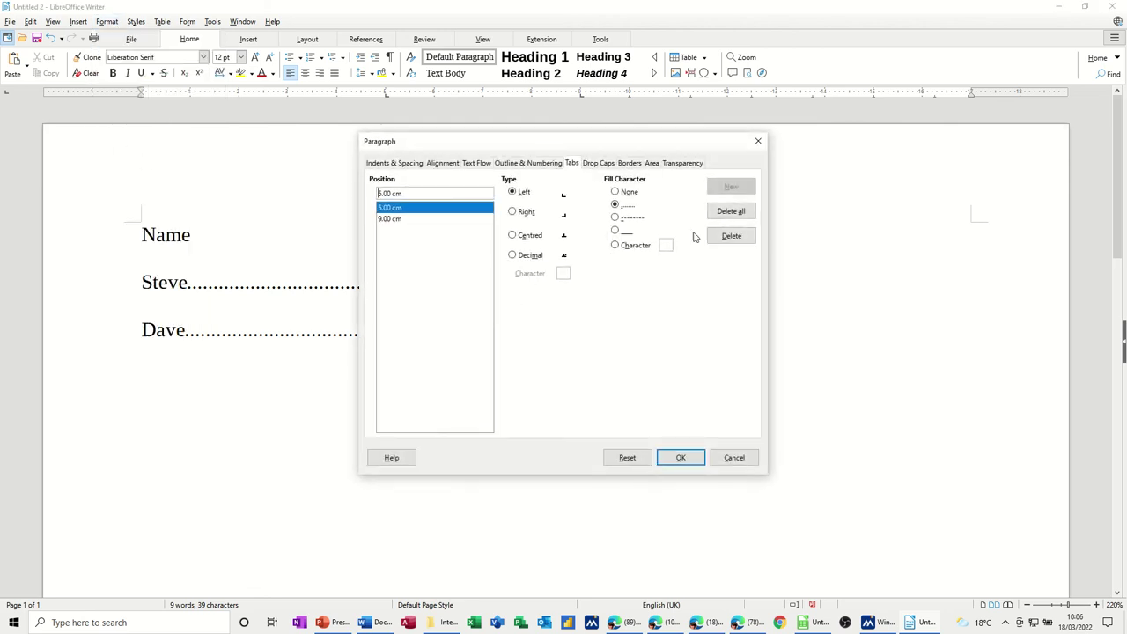
left_click(719, 216)
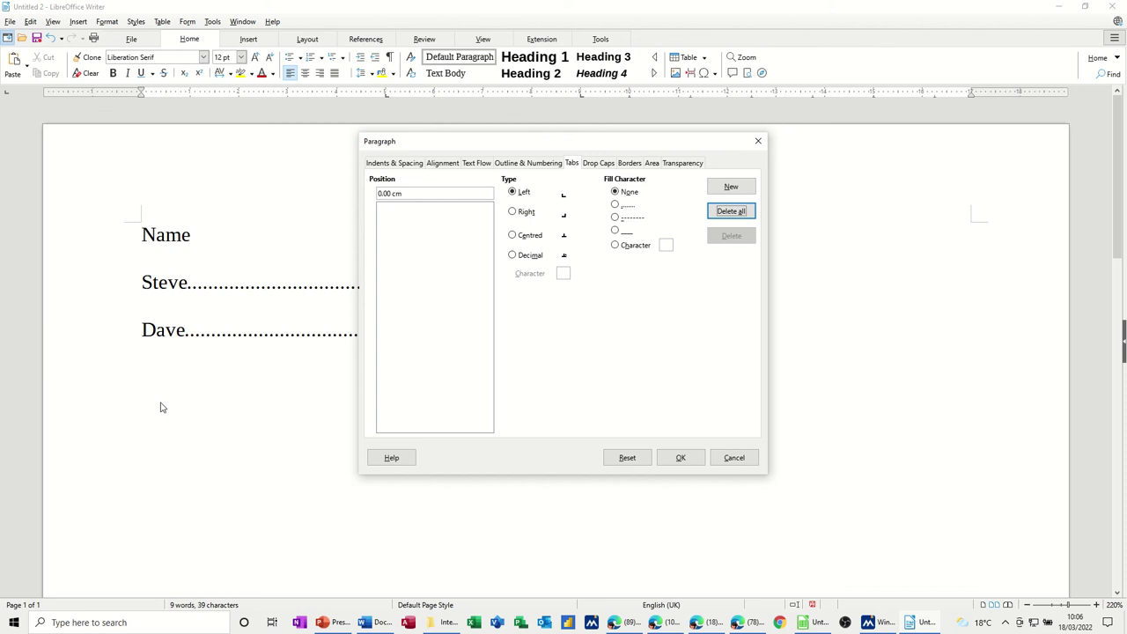
left_click(675, 457)
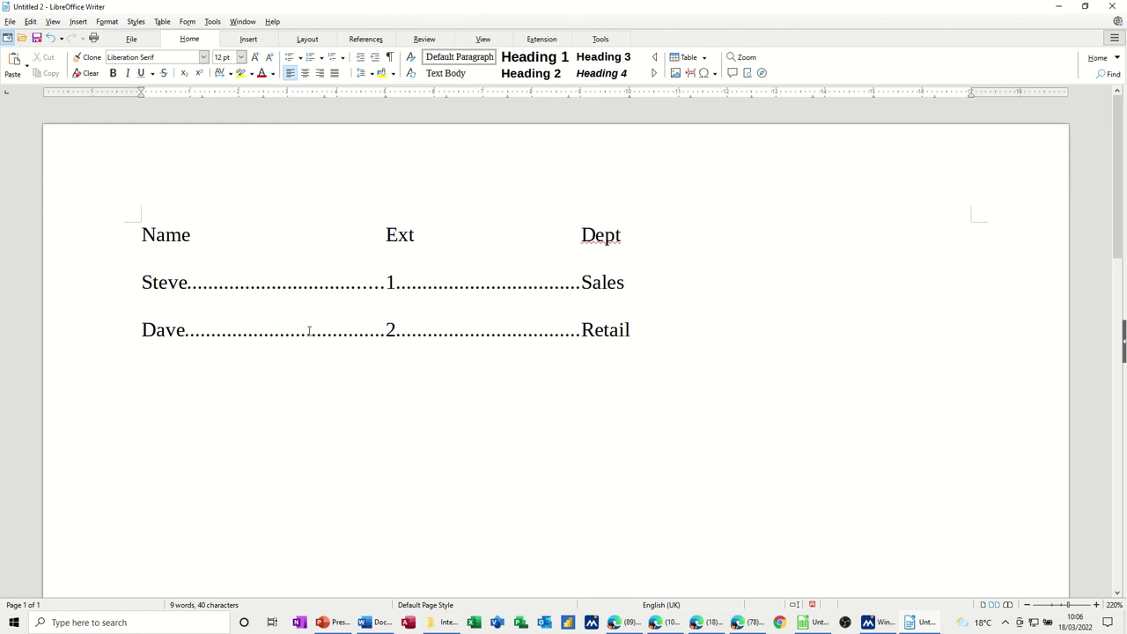
Step: Toggle formatting marks on and off and remove the stray tabs from the last line
left_click(390, 57)
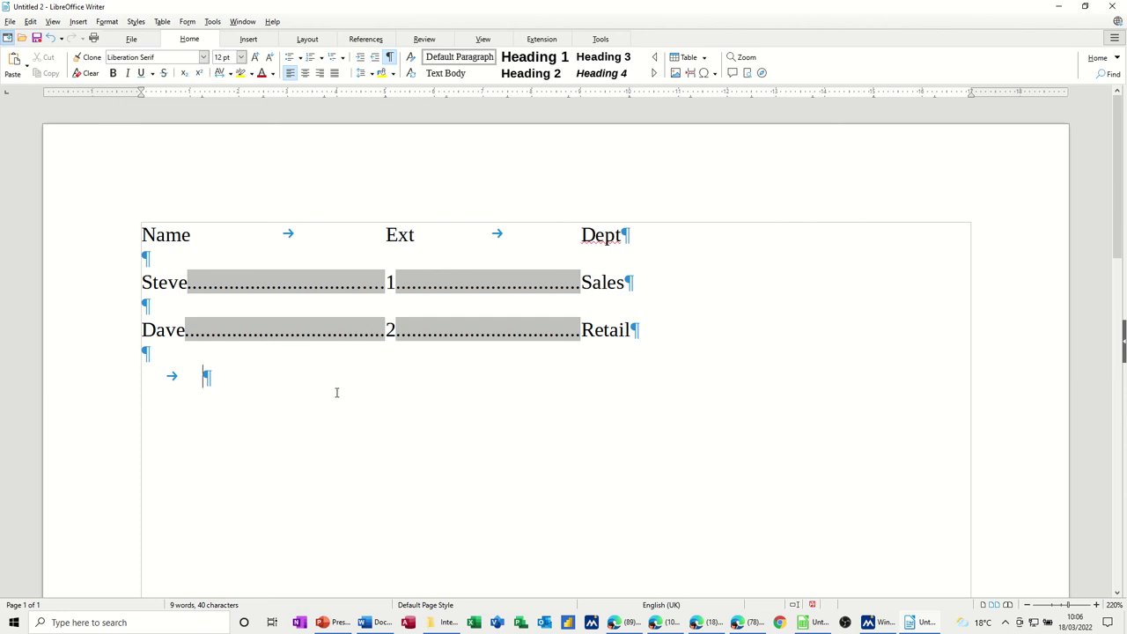
key("Tab")
key("Tab")
key("Tab")
left_click(390, 56)
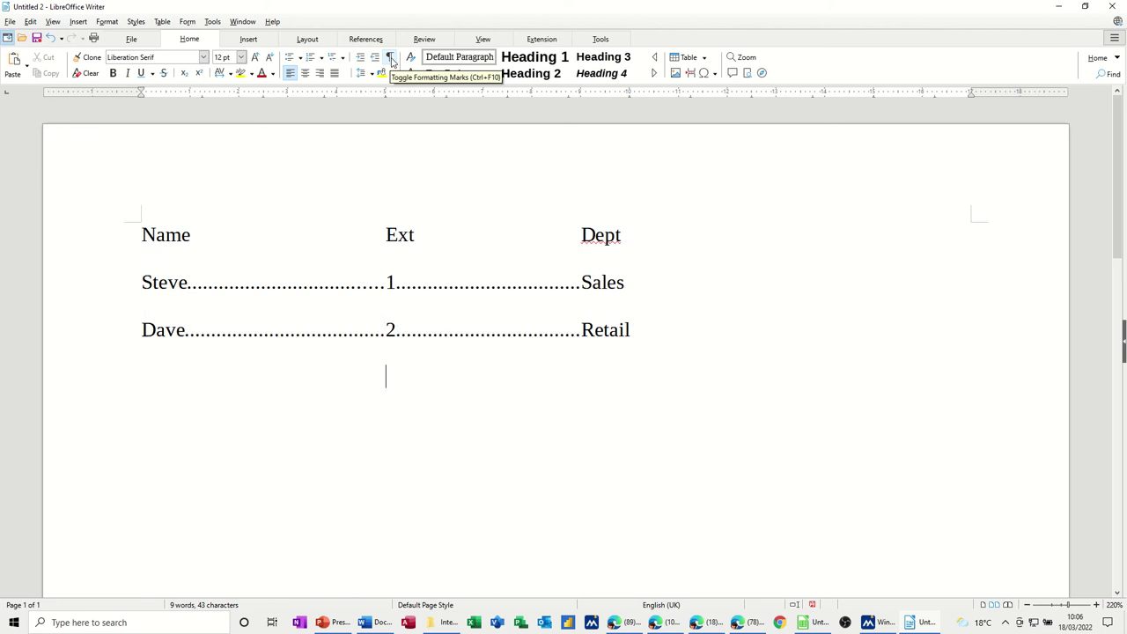
key("BackSpace")
key("BackSpace")
key("BackSpace")
key("BackSpace")
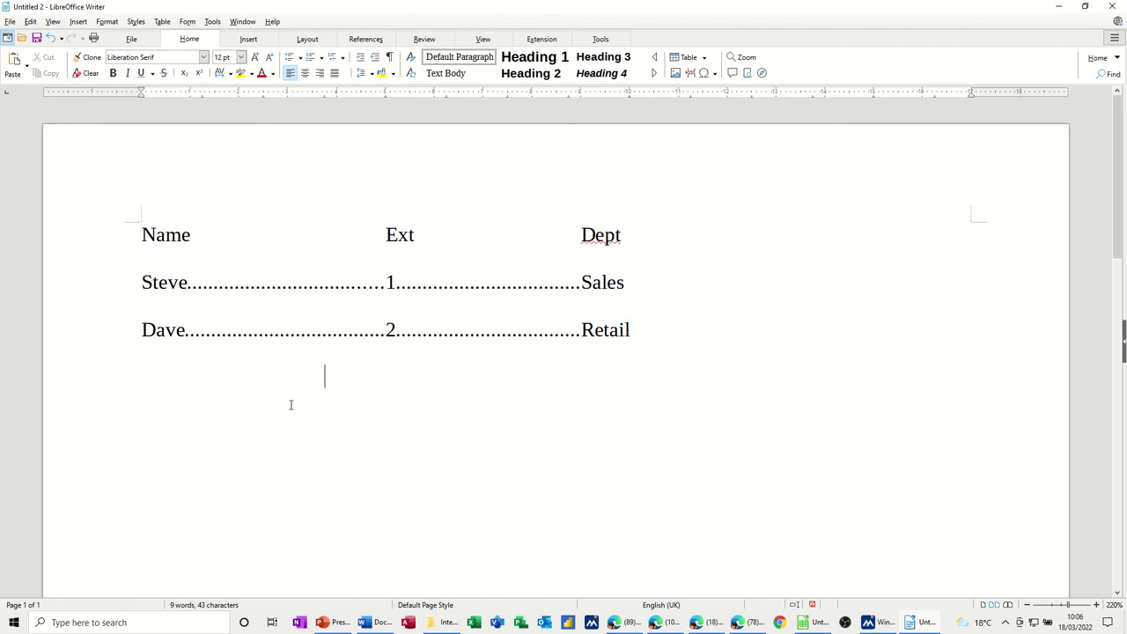
left_click(652, 331)
Step: Type the row John, 3, Sales with tabs between the columns, then start a new line
left_click(557, 379)
type("John")
key("Tab")
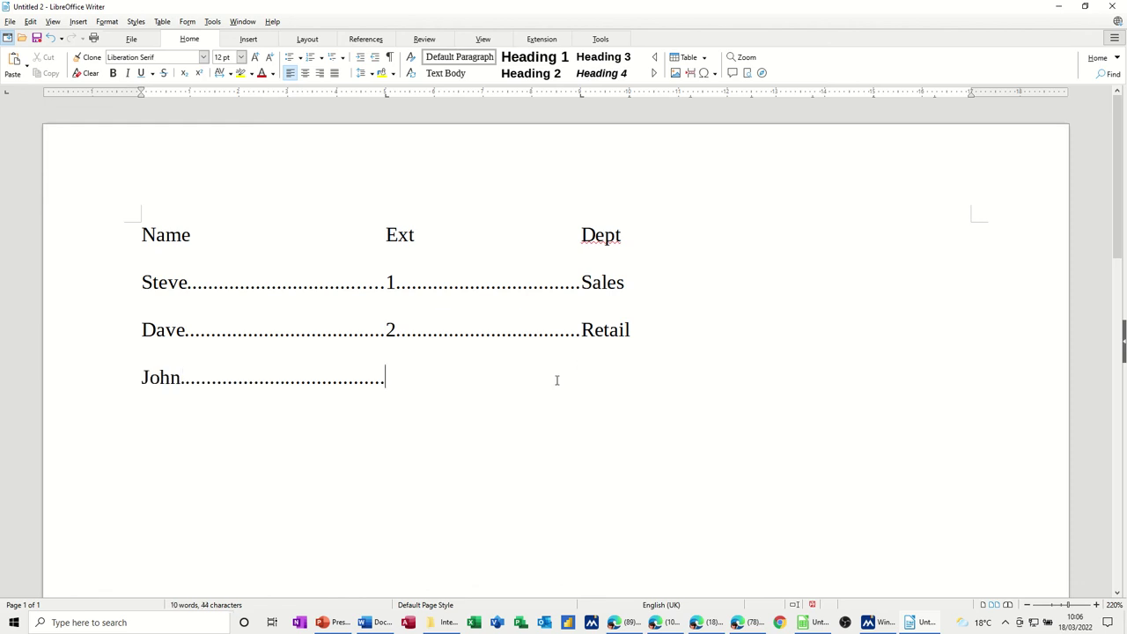
type("3")
key("Tab")
type("Sales")
key("Return")
Step: Delete all custom tab stops from the blank paragraph beneath John's row via the Tabs settings
left_click(109, 22)
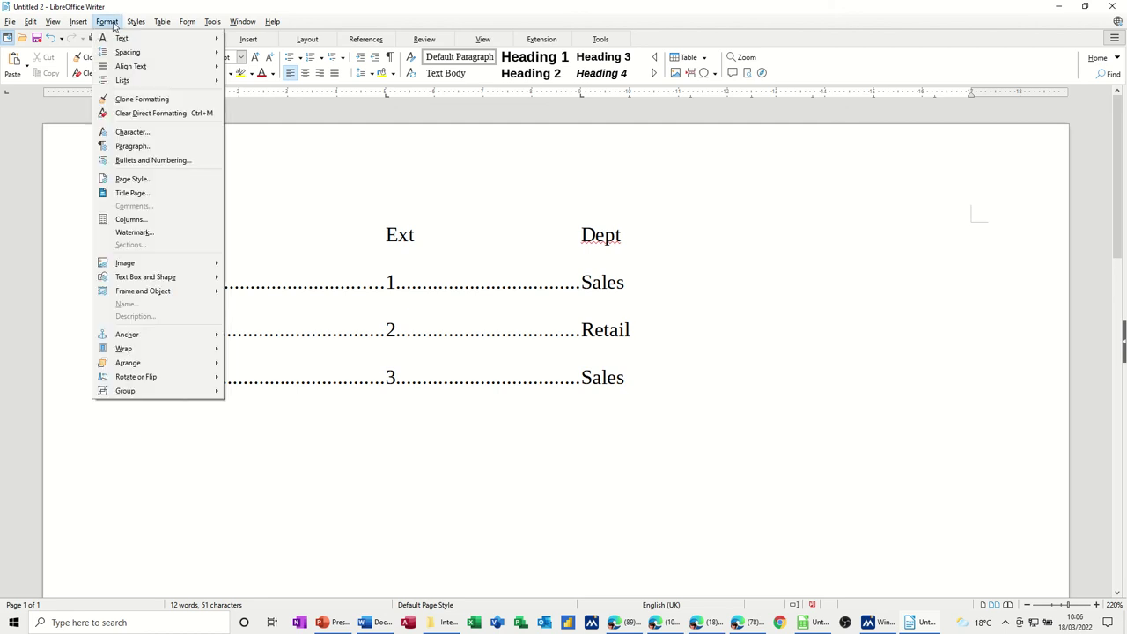
left_click(139, 147)
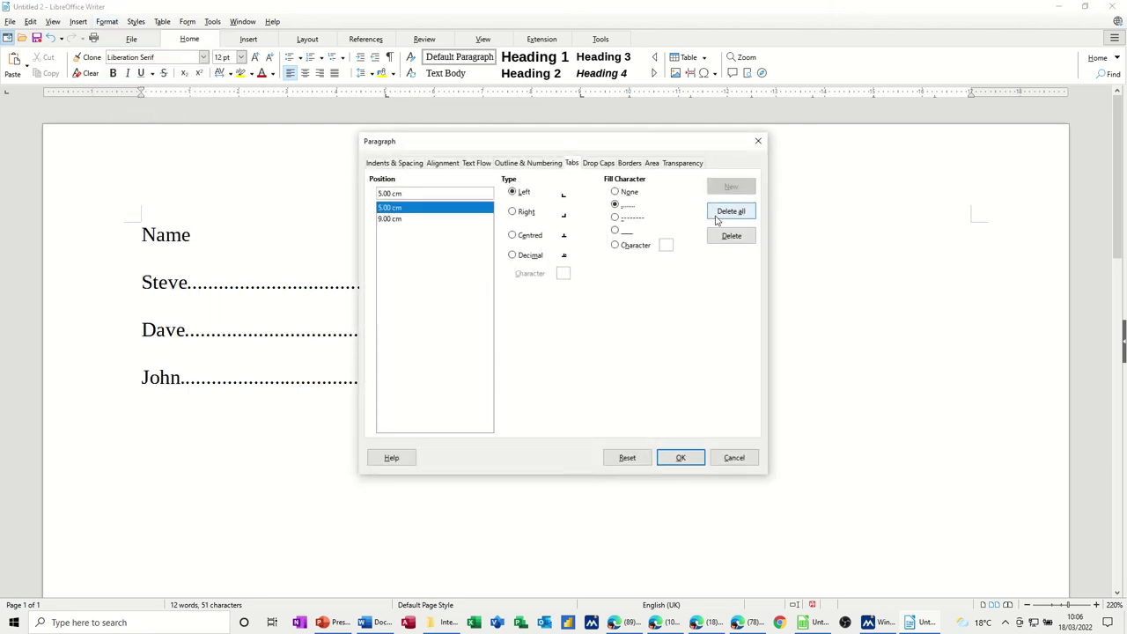
left_click(718, 216)
left_click(679, 458)
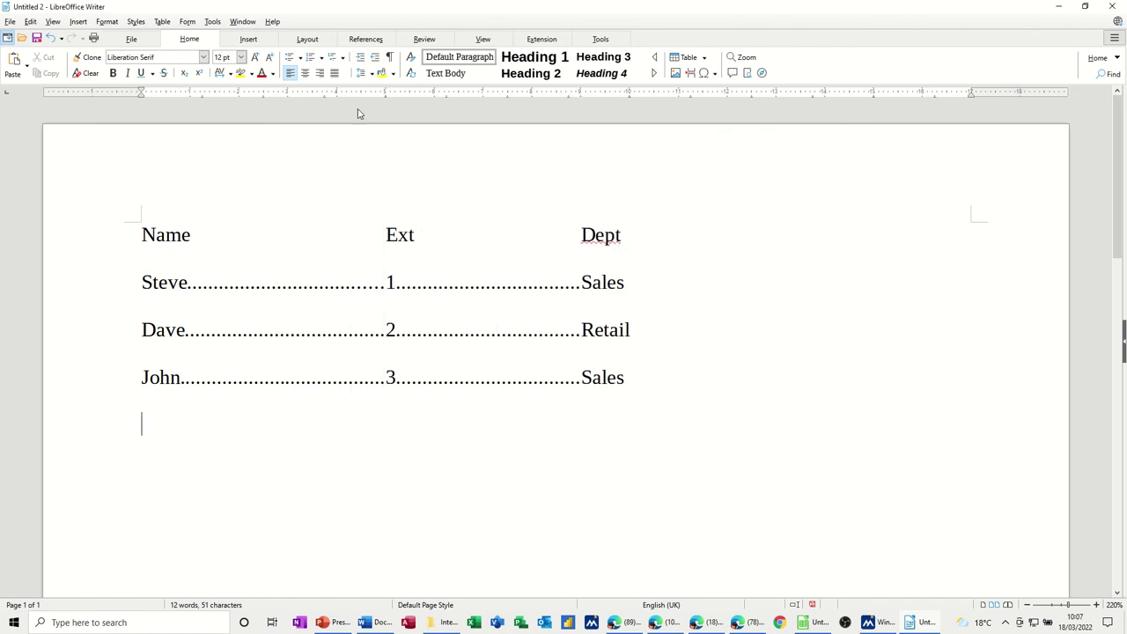
left_click(415, 329)
left_click(193, 429)
key("Tab")
key("BackSpace")
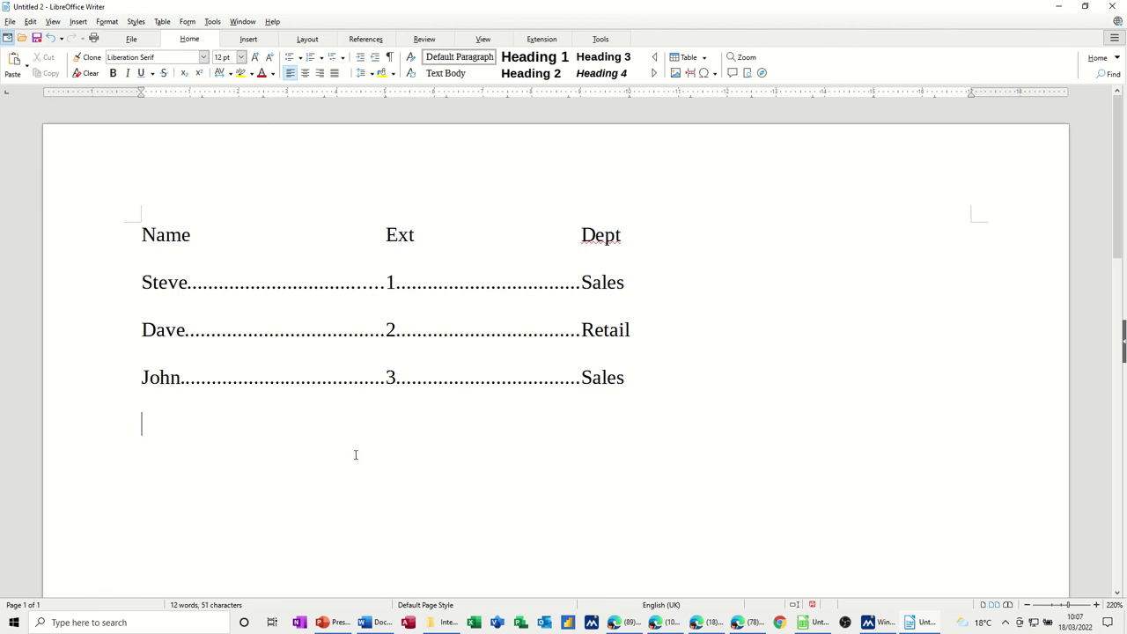